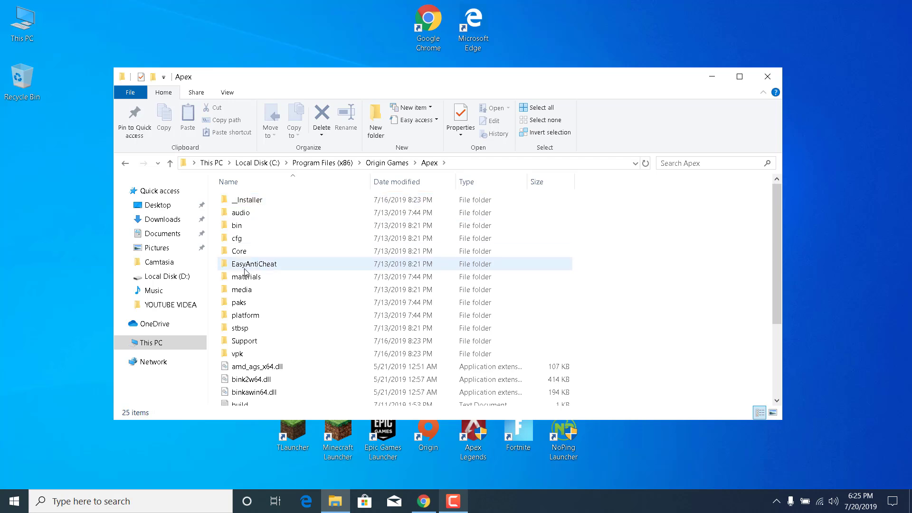
# Step: Run EasyAntiCheat_Setup from Apex's EasyAntiCheat folder, repair the service for Apex Legends, finish the setup and close the folder
pyautogui.click(274, 265)
pyautogui.doubleClick(274, 264)
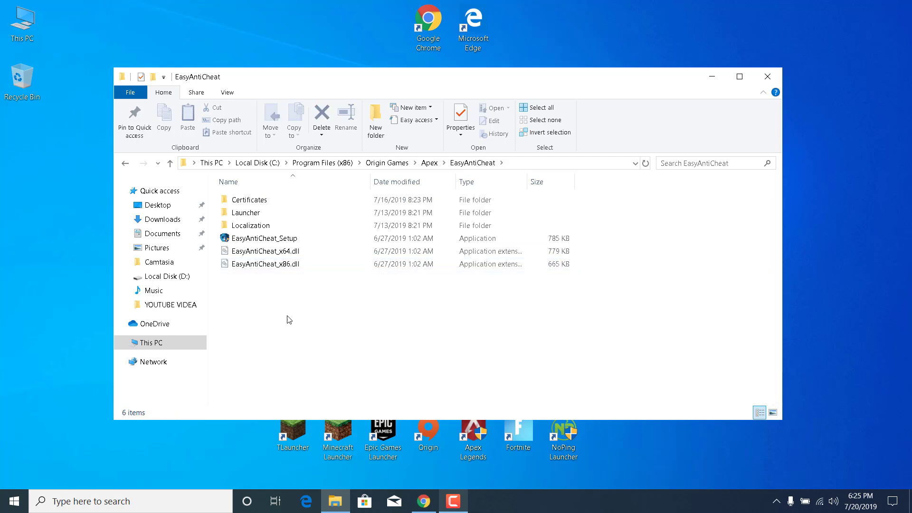
pyautogui.doubleClick(266, 240)
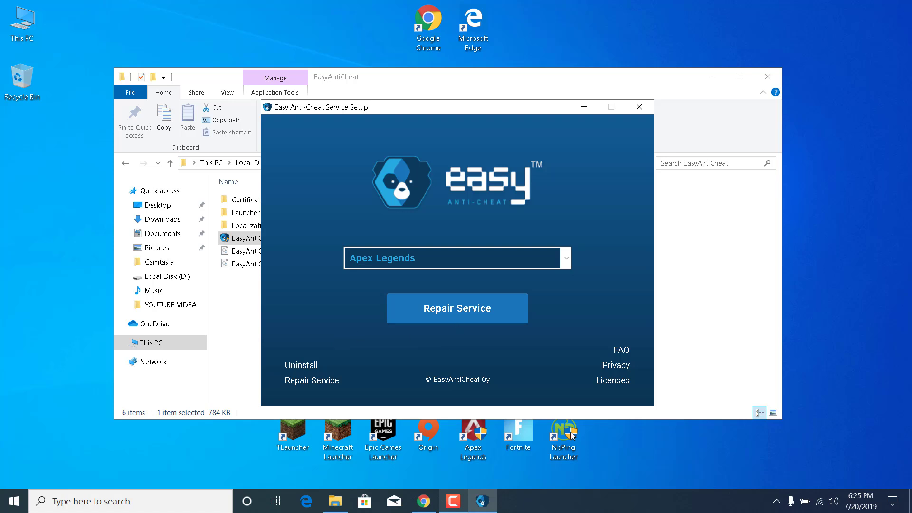
pyautogui.click(457, 308)
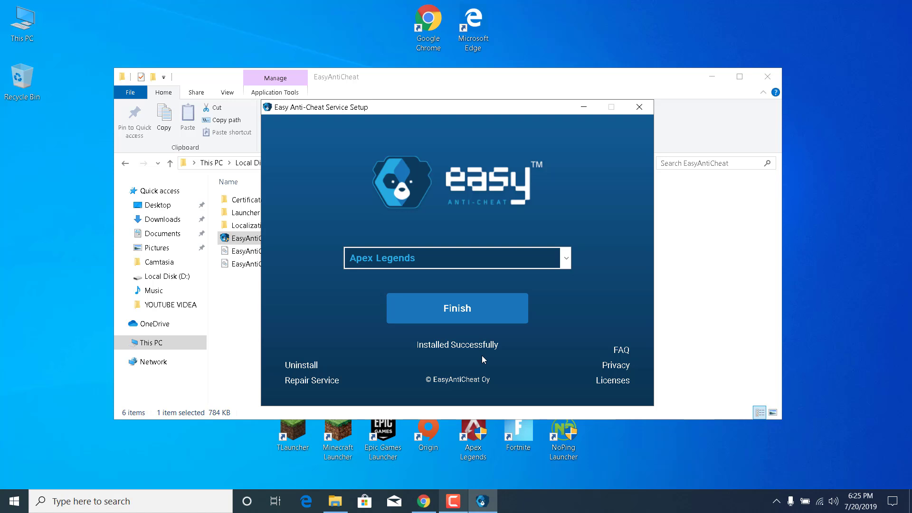
pyautogui.click(449, 315)
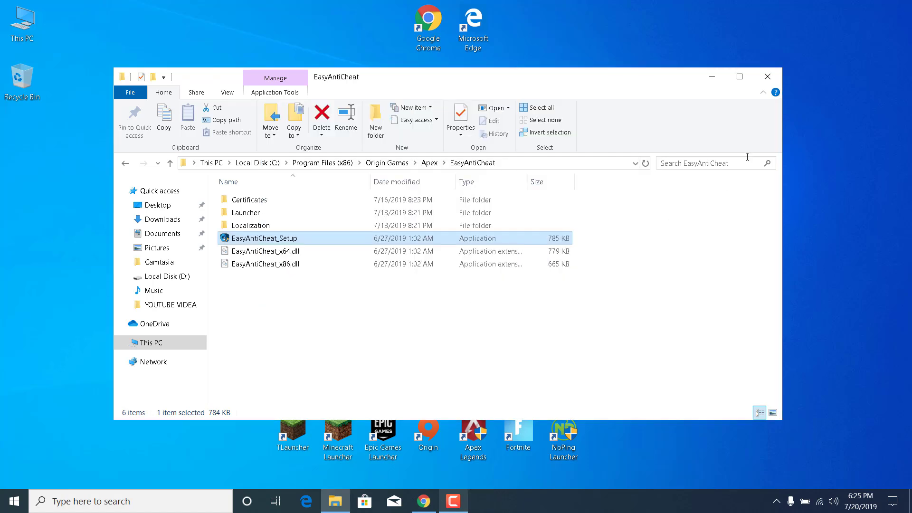
pyautogui.click(760, 75)
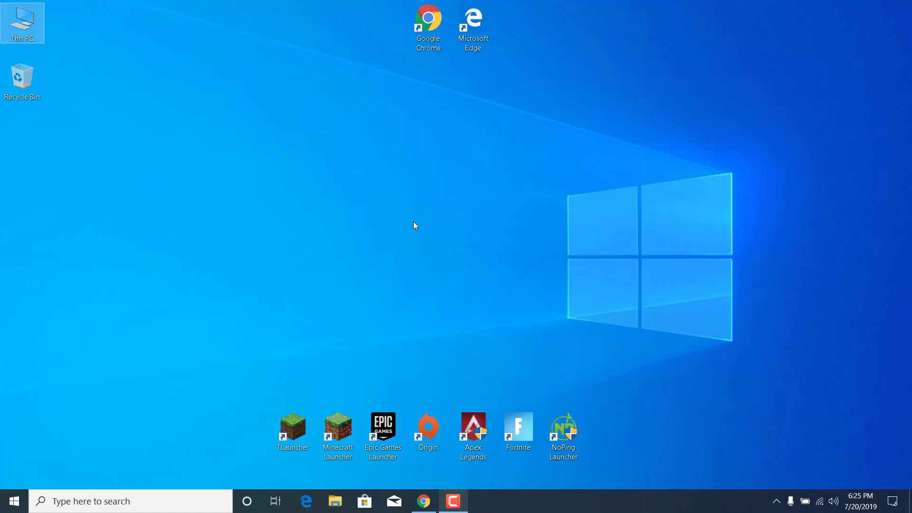
# Step: Open Origin and examine the Repair and Update Game options for Apex Legends in the game library, then close Origin
pyautogui.doubleClick(428, 423)
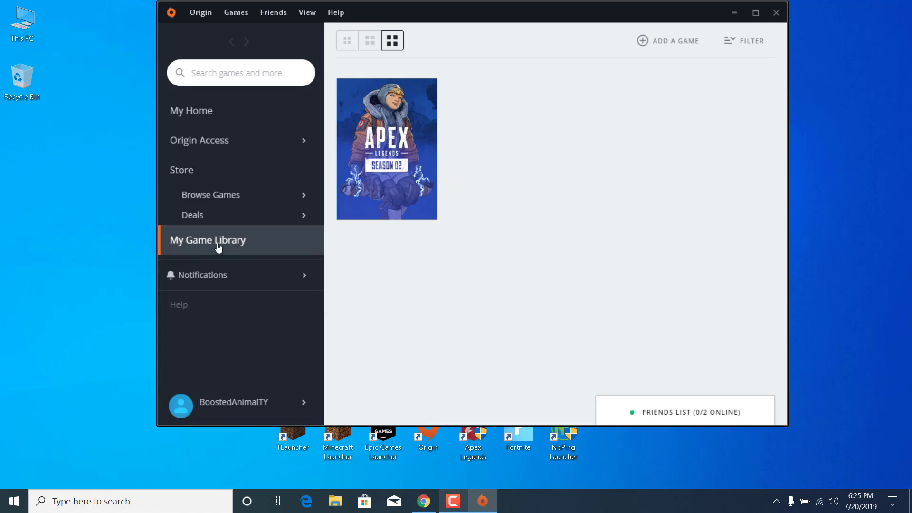
pyautogui.rightClick(360, 186)
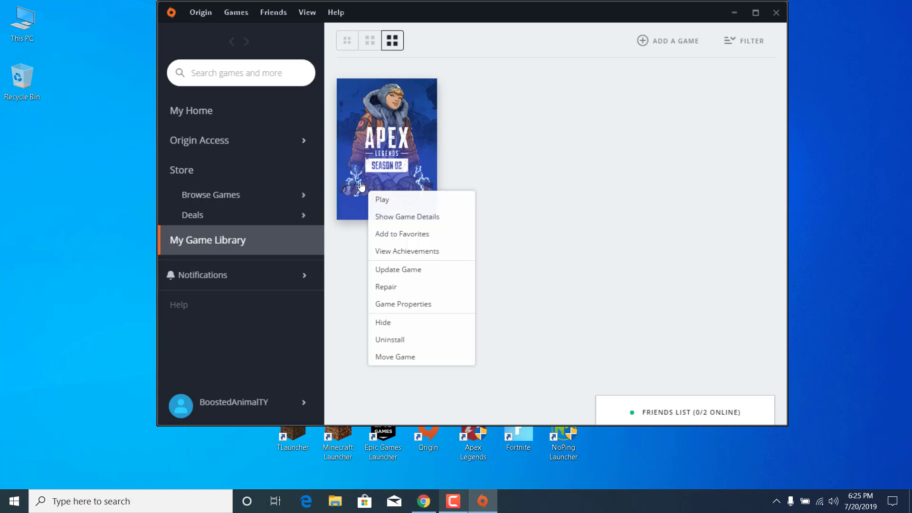
pyautogui.rightClick(375, 199)
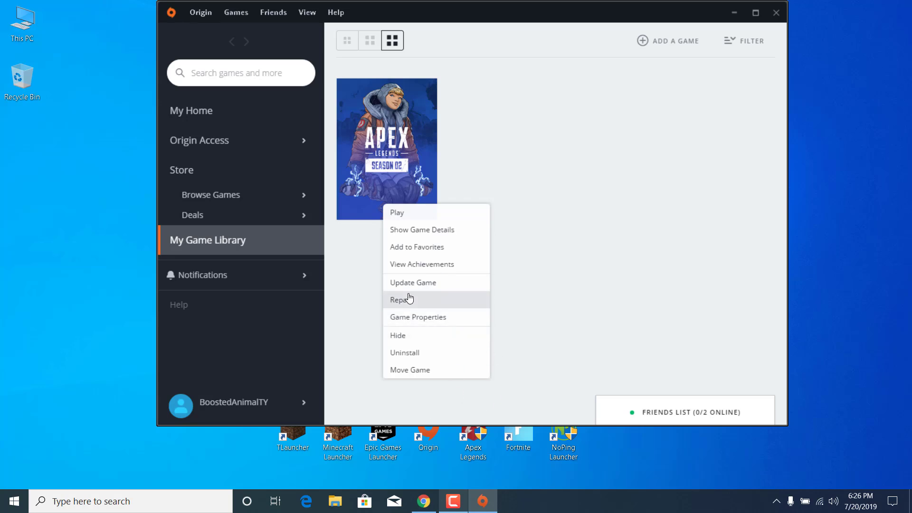
pyautogui.click(472, 173)
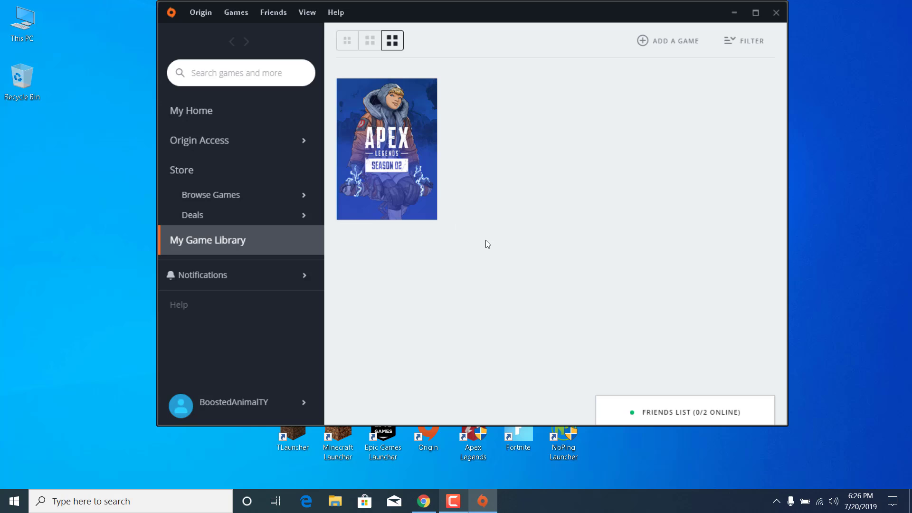
pyautogui.rightClick(397, 159)
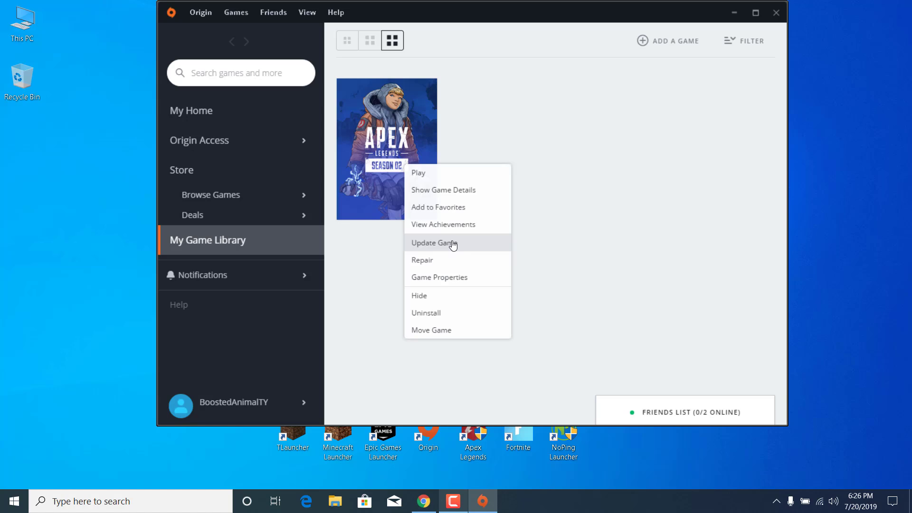
pyautogui.click(549, 182)
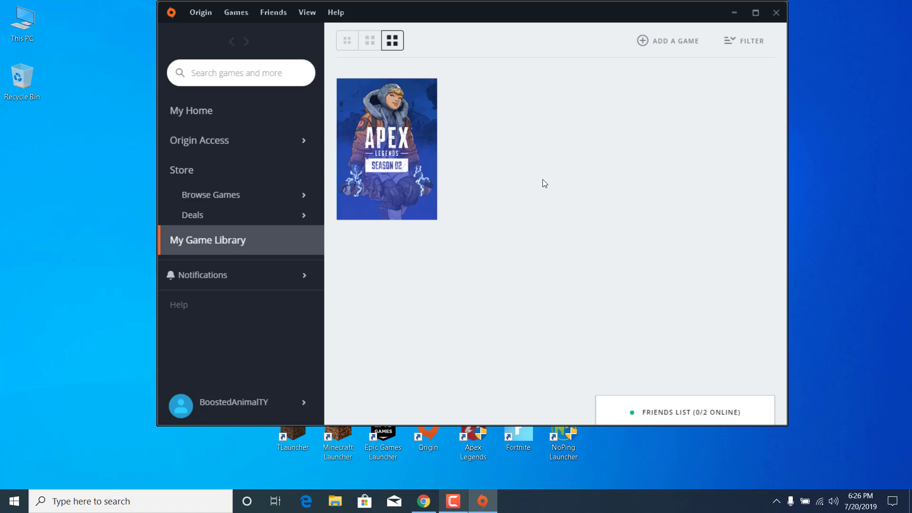
pyautogui.click(776, 12)
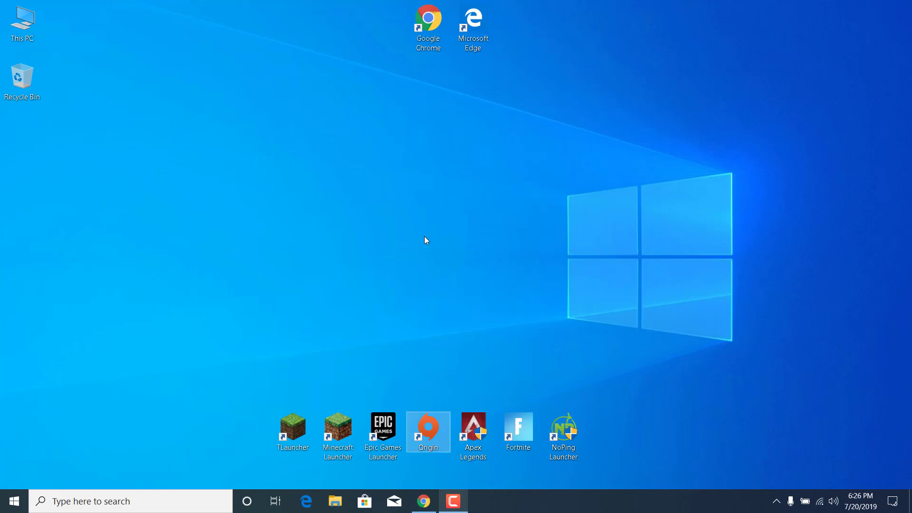
# Step: Find Command Prompt with a search for "cmd", run it as administrator and move its window nearer the screen centre
pyautogui.click(136, 500)
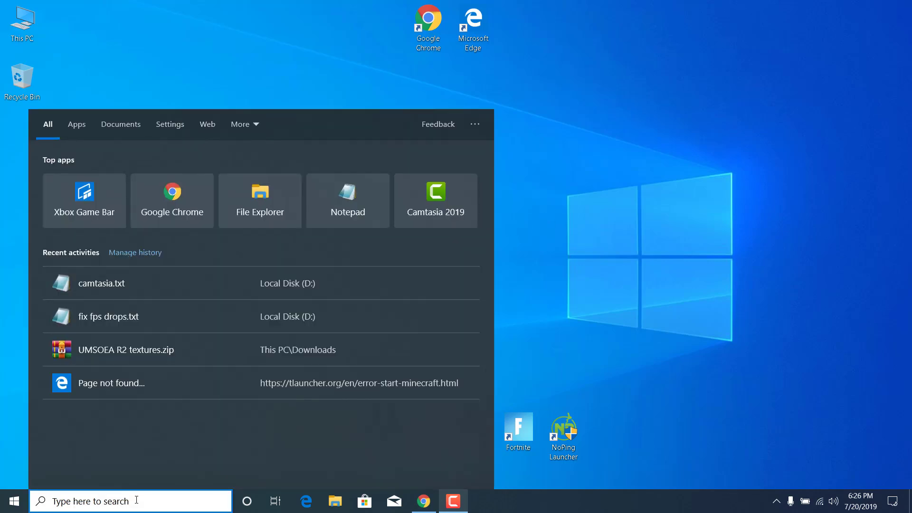
pyautogui.write('cmd')
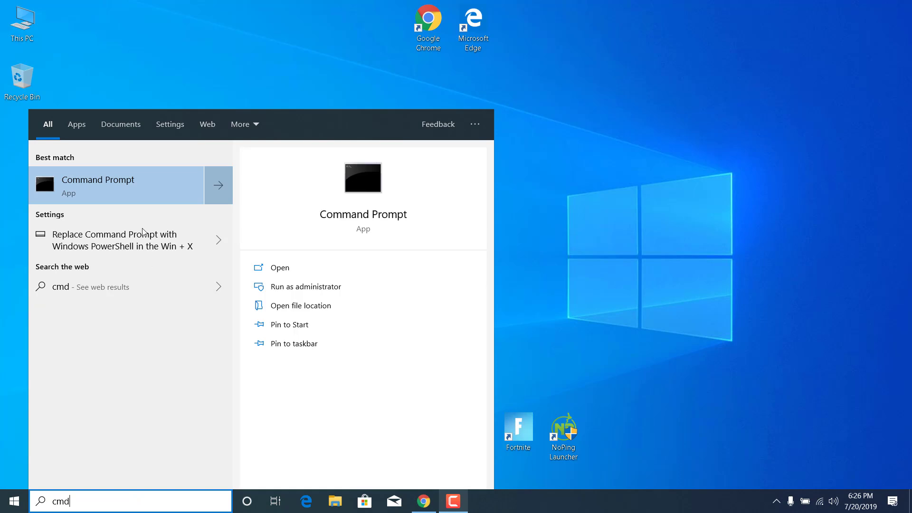
pyautogui.rightClick(137, 199)
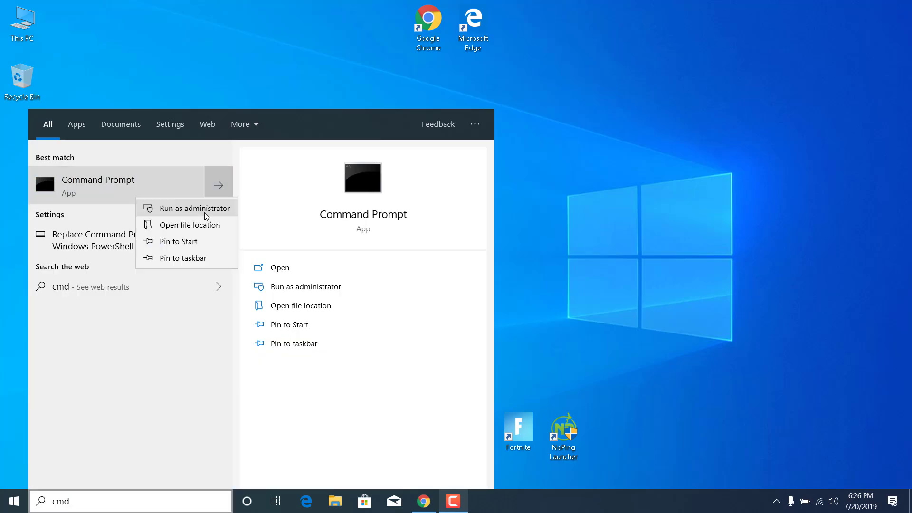
pyautogui.click(204, 212)
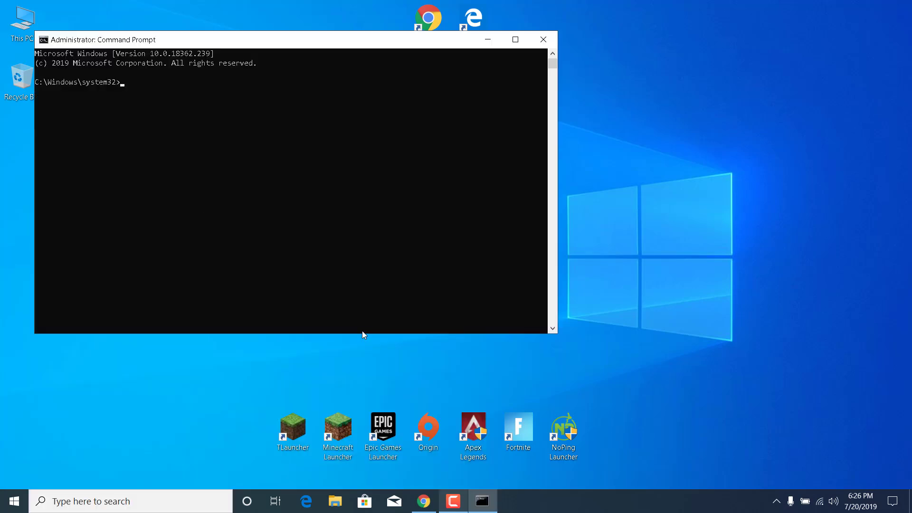
pyautogui.moveTo(287, 40); pyautogui.dragTo(426, 92)
# Step: Start a system file scan with the command sfc /scannow, and close the Command Prompt window
pyautogui.click(458, 143)
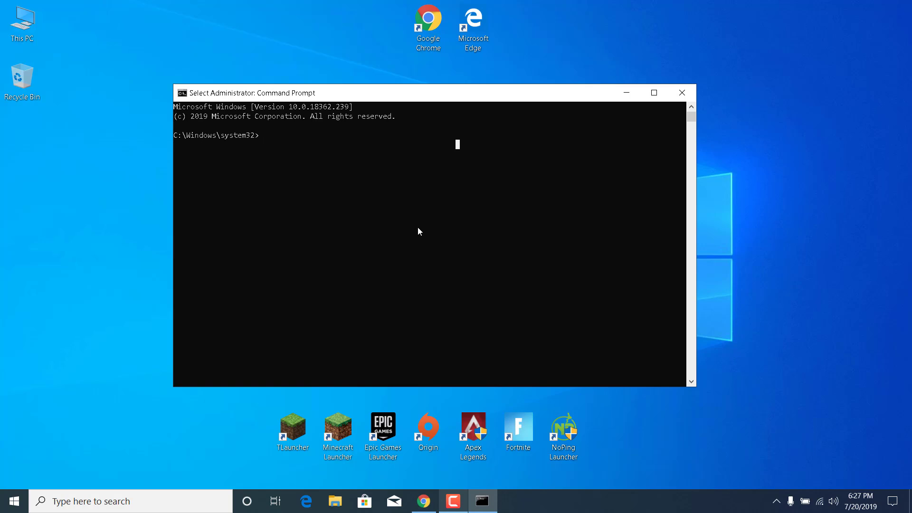
pyautogui.write('sfc')
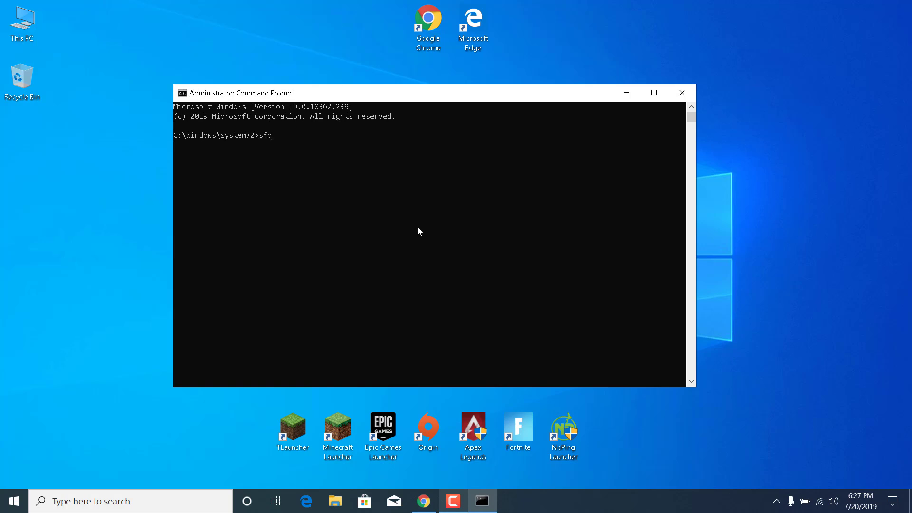
pyautogui.write(' /scannow')
pyautogui.press('Return')
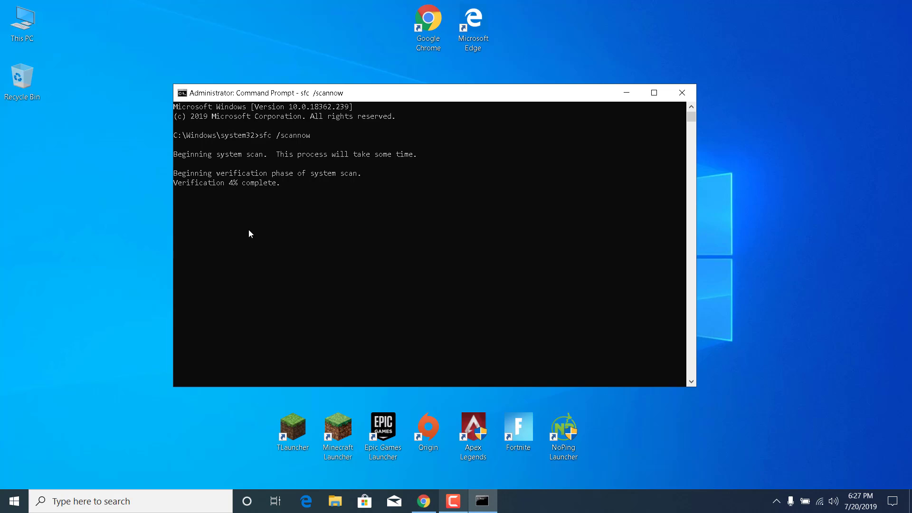
pyautogui.click(682, 94)
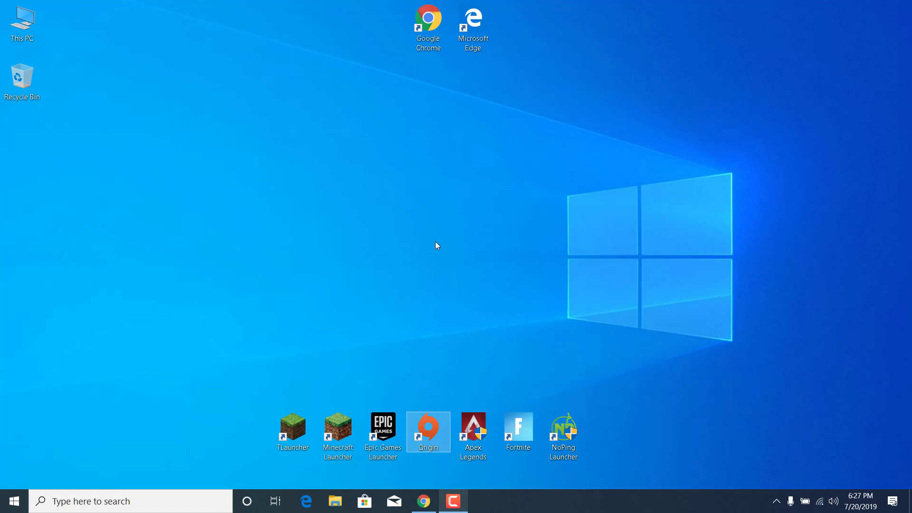
# Step: Open the file location of the Apex Legends desktop shortcut
pyautogui.click(436, 242)
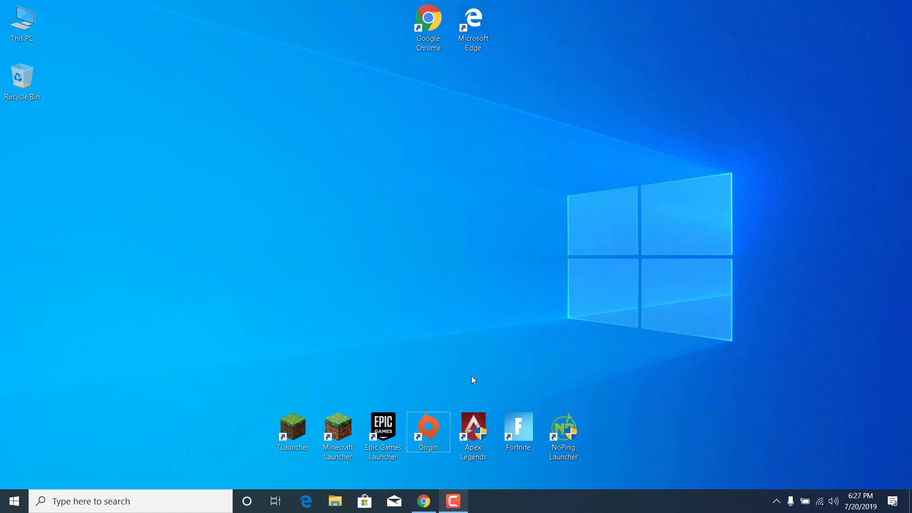
pyautogui.click(475, 418)
pyautogui.rightClick(475, 418)
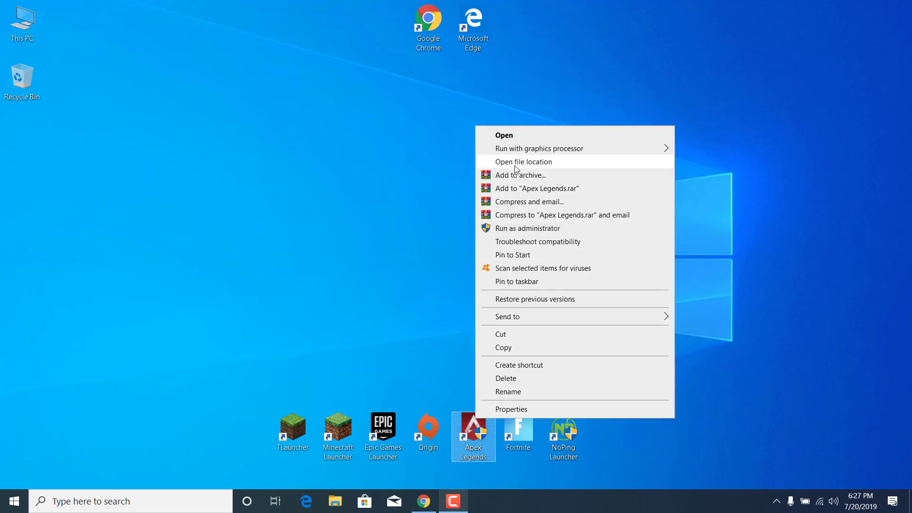
pyautogui.click(549, 163)
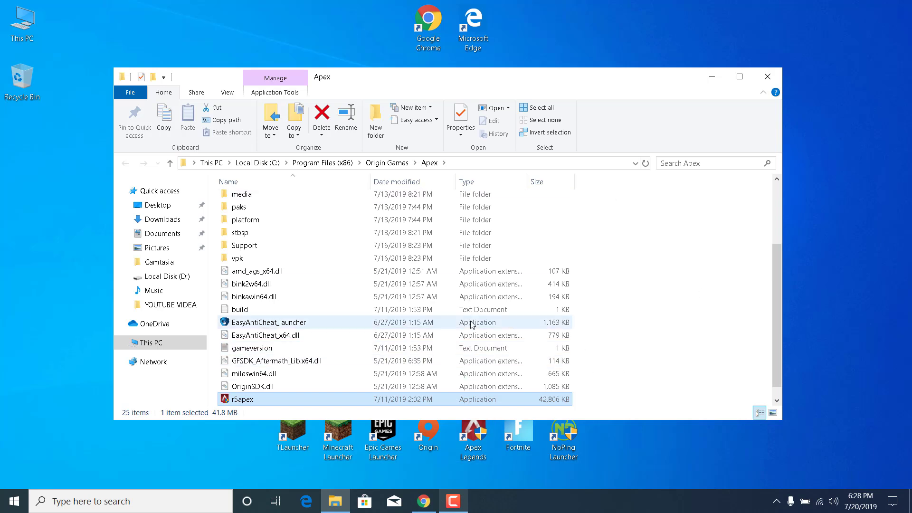
# Step: Review the fullscreen optimization and run-as-administrator compatibility settings of the r5apex application, accept its properties and close the folder
pyautogui.scroll(-1, 331, 382)
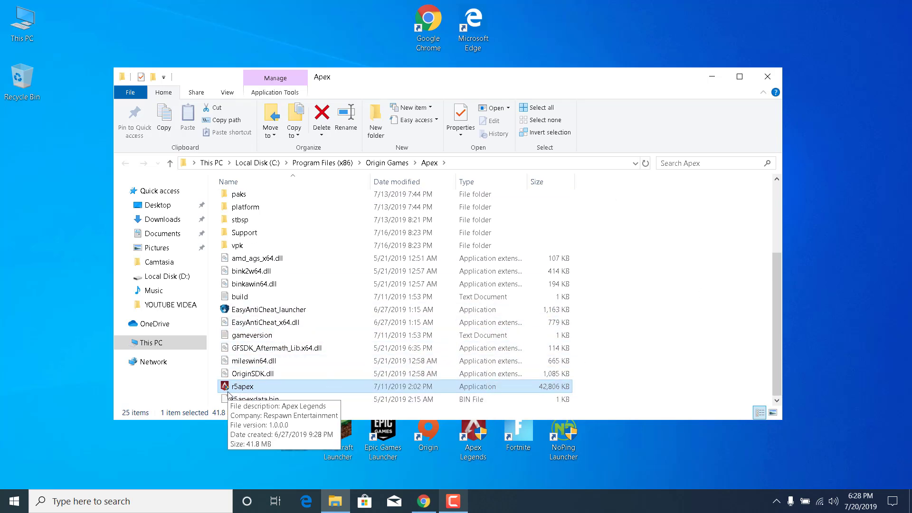
pyautogui.rightClick(492, 392)
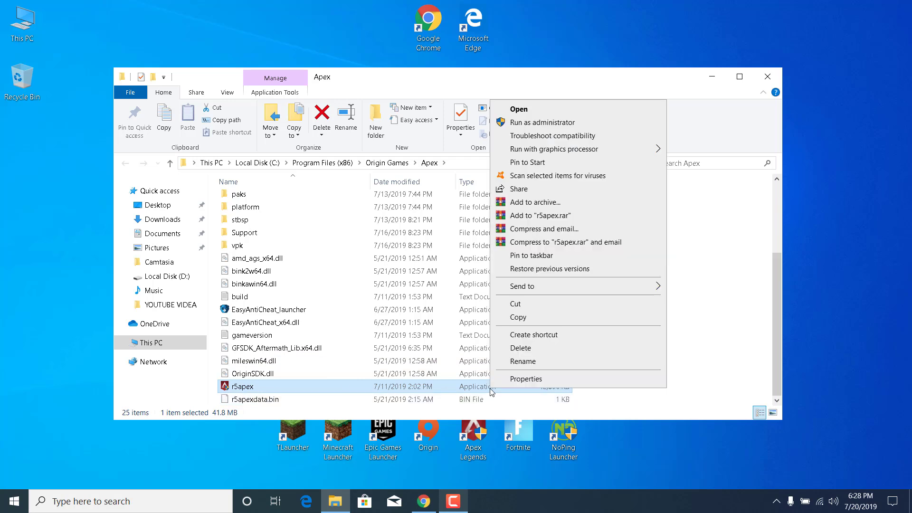
pyautogui.click(542, 382)
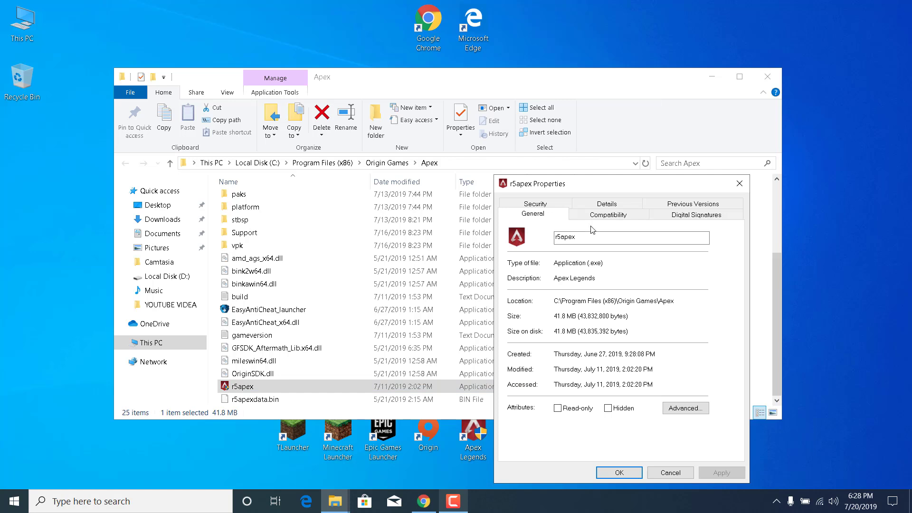
pyautogui.moveTo(445, 86); pyautogui.dragTo(445, 85)
pyautogui.click(452, 112)
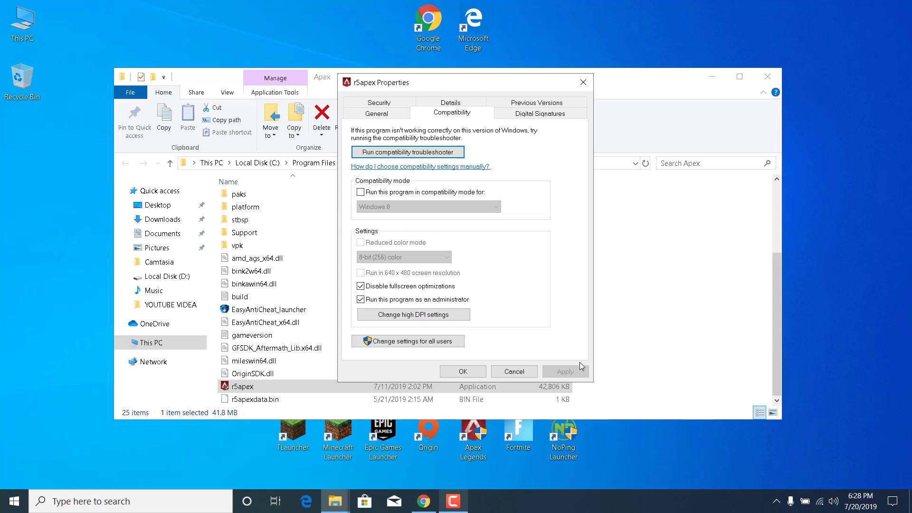
pyautogui.click(463, 371)
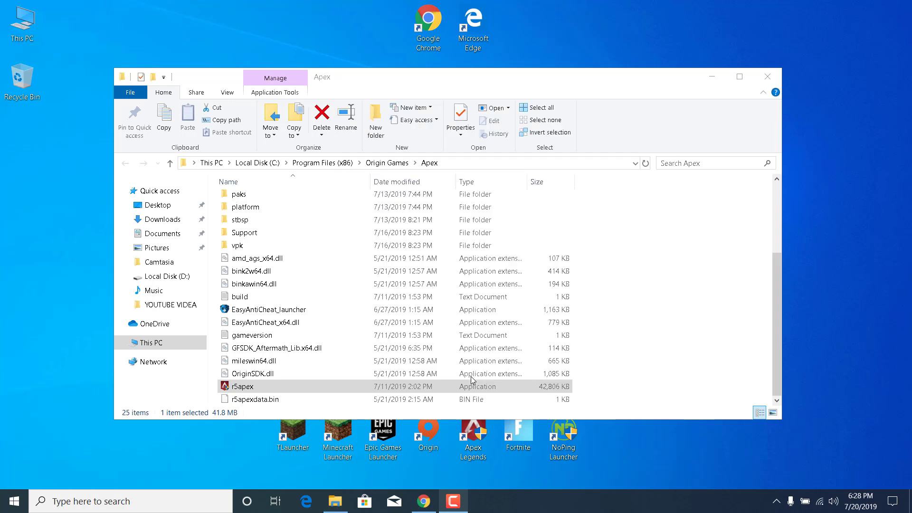
pyautogui.click(767, 76)
pyautogui.press('a')
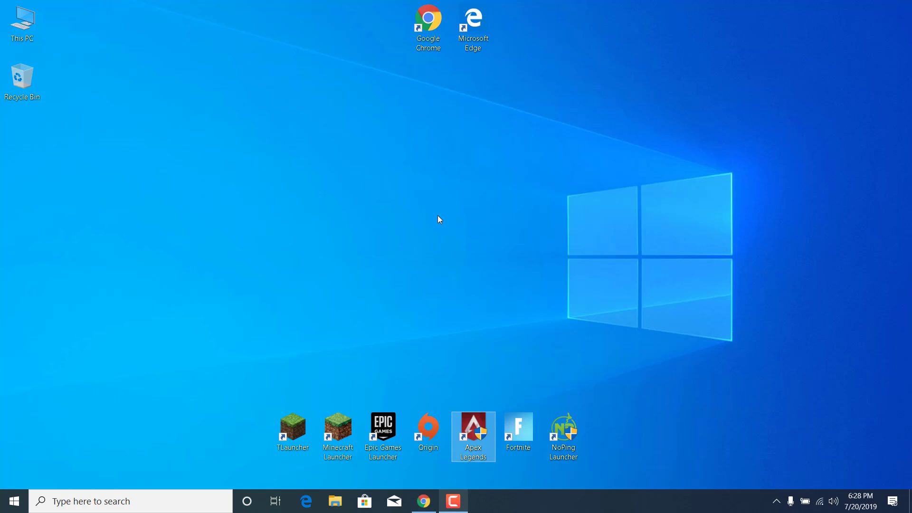
pyautogui.click(411, 232)
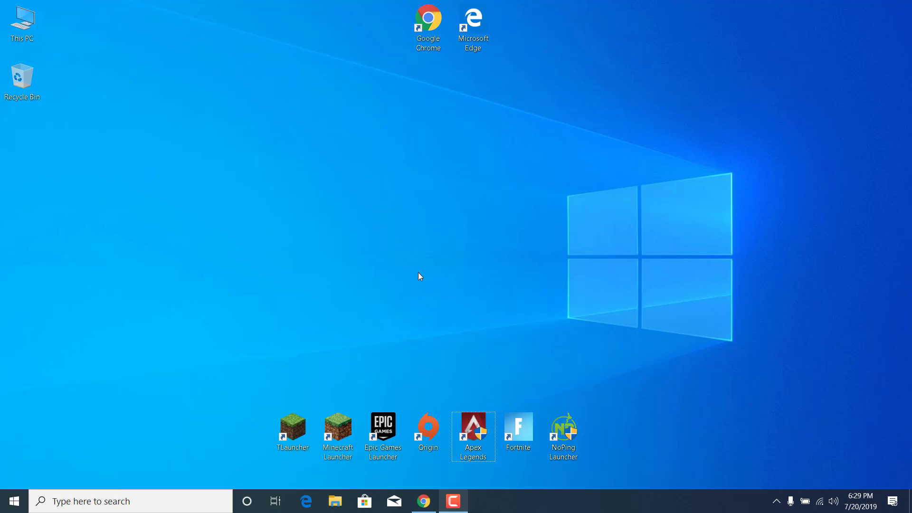
# Step: Open Task Manager, end the Cortana background process and close Task Manager
pyautogui.rightClick(641, 506)
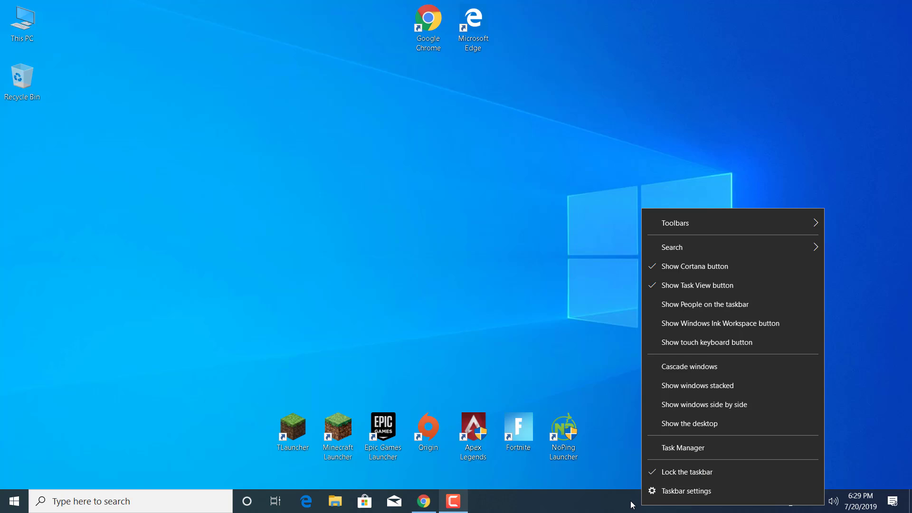
pyautogui.click(691, 448)
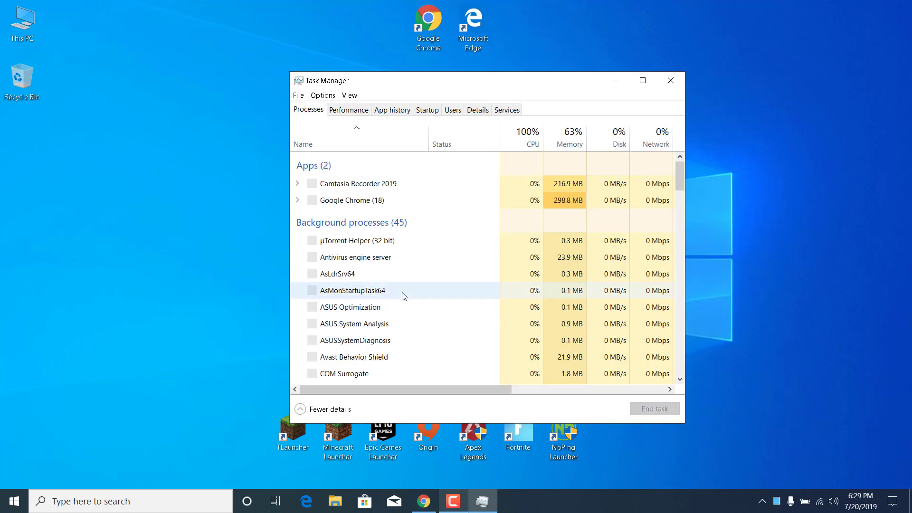
pyautogui.scroll(-2, 418, 304)
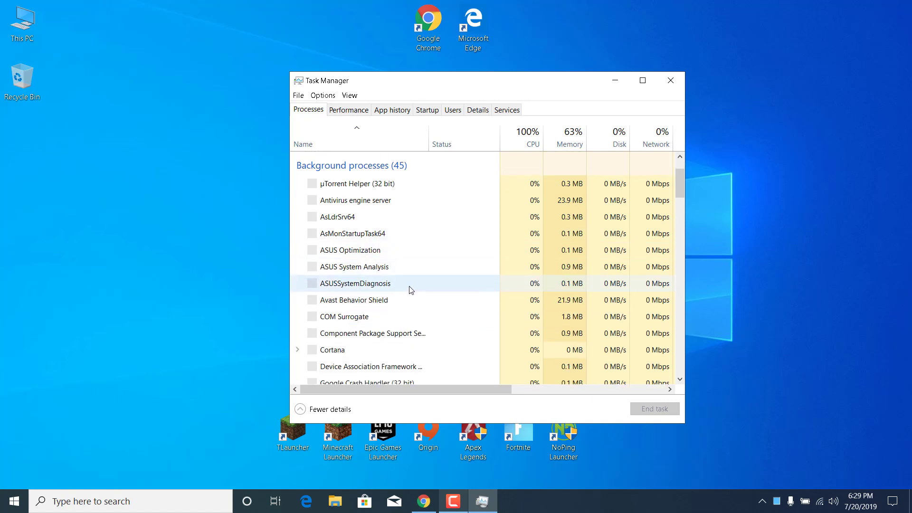
pyautogui.scroll(-3, 479, 351)
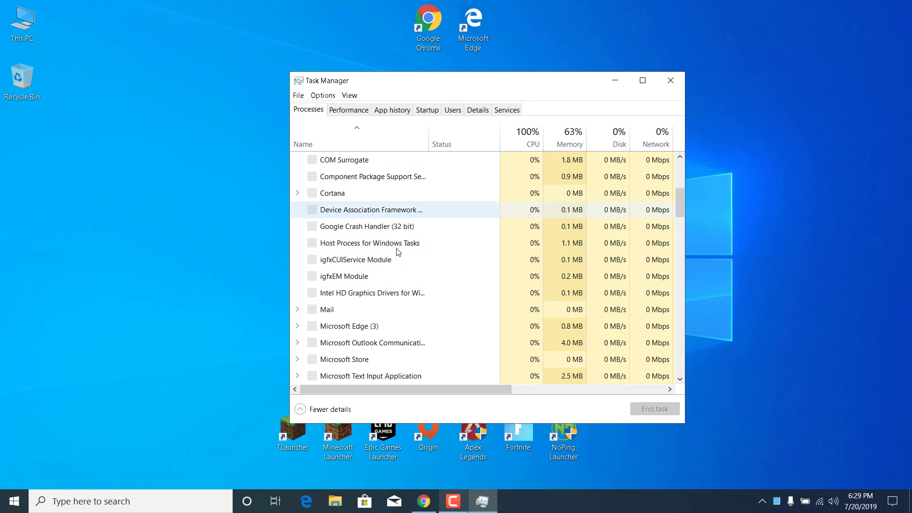
pyautogui.scroll(-1, 346, 315)
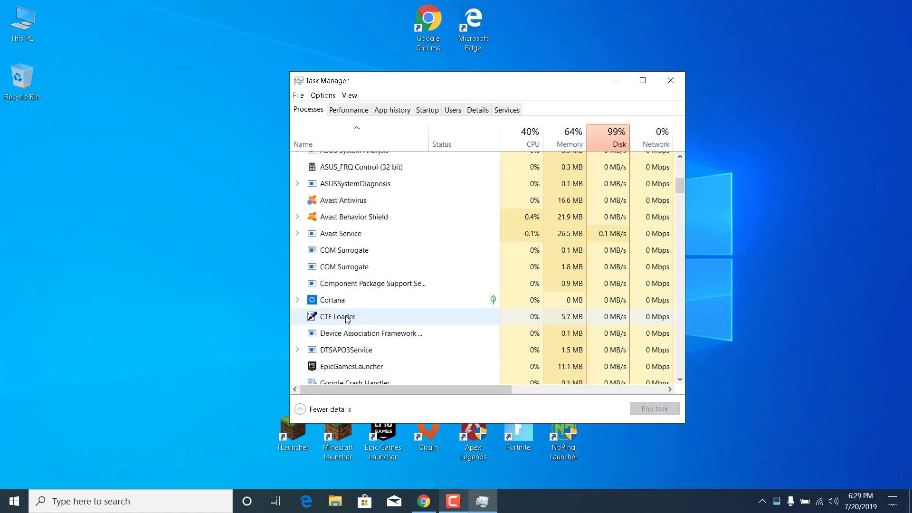
pyautogui.scroll(-1, 451, 295)
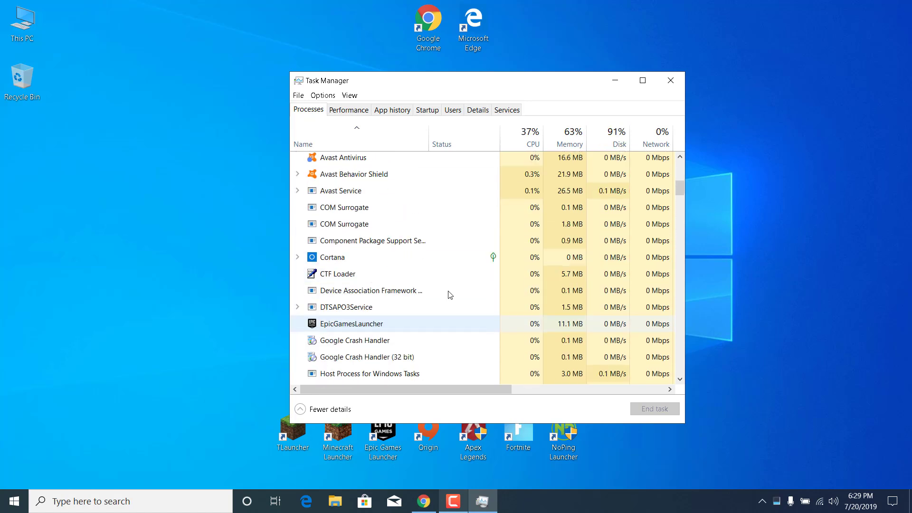
pyautogui.click(394, 260)
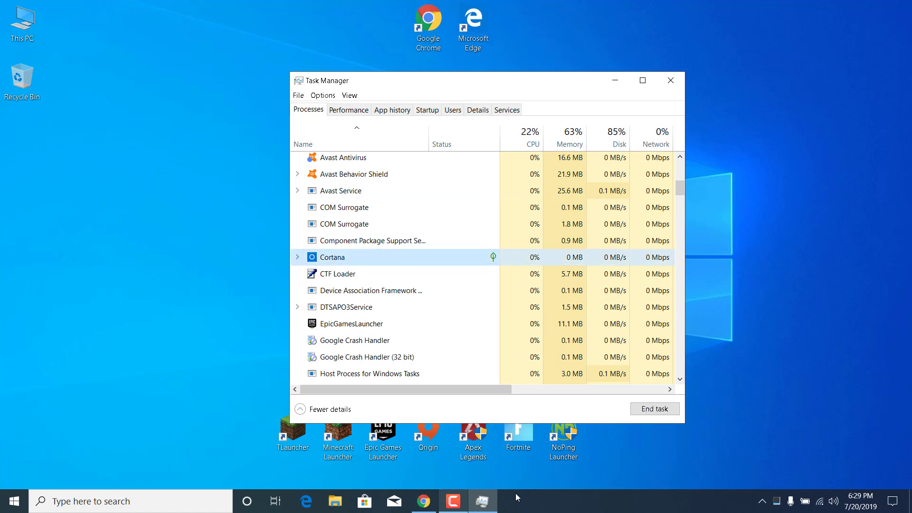
pyautogui.click(655, 408)
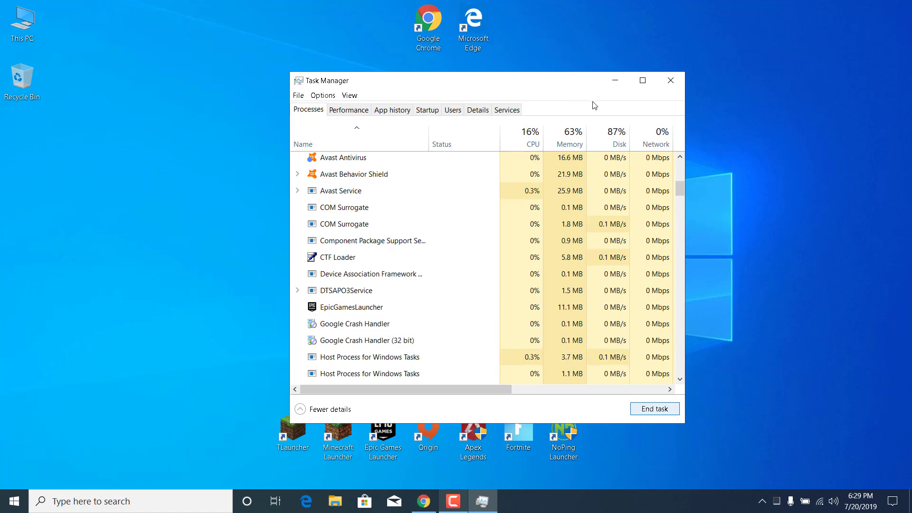
pyautogui.click(676, 81)
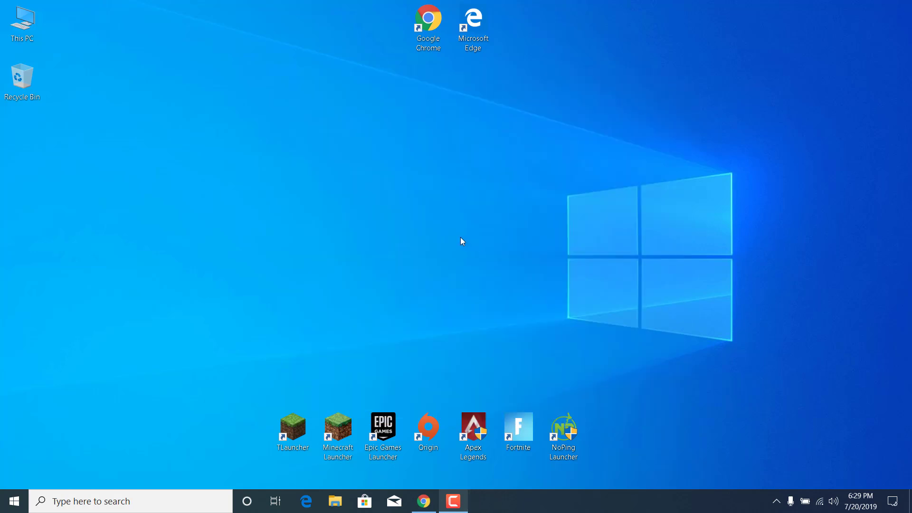